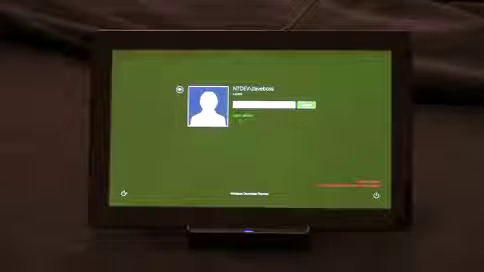
Submit the virtual smart card PIN to sign in to the tablet's domain account
key(Return)
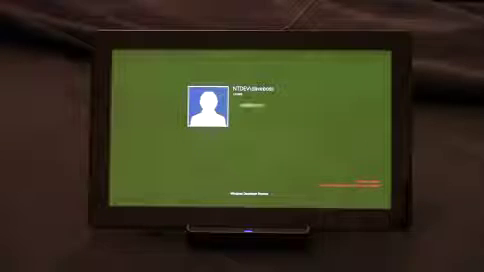